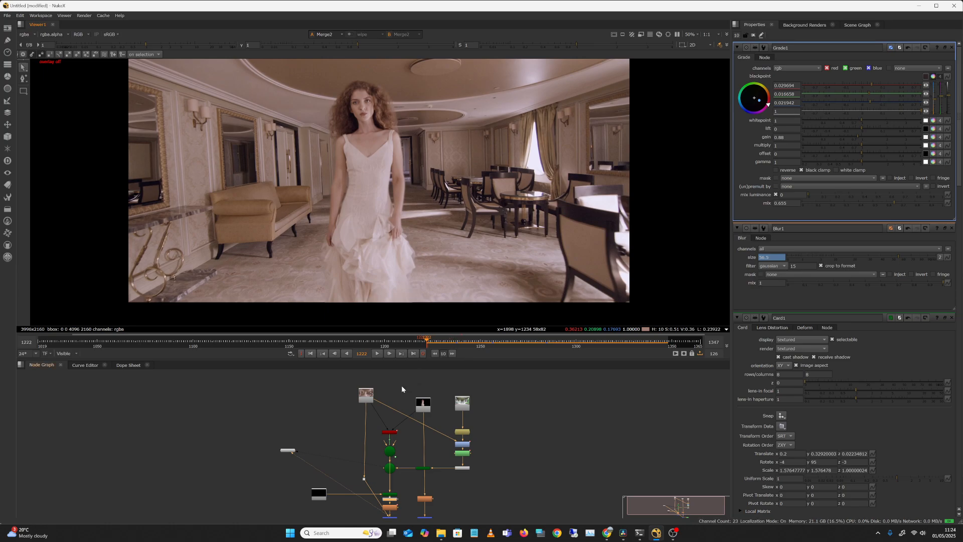
Show the Read1 footage of the woman in the viewer and play it through to frame 1283.
drag(365, 400, 363, 400)
key(1)
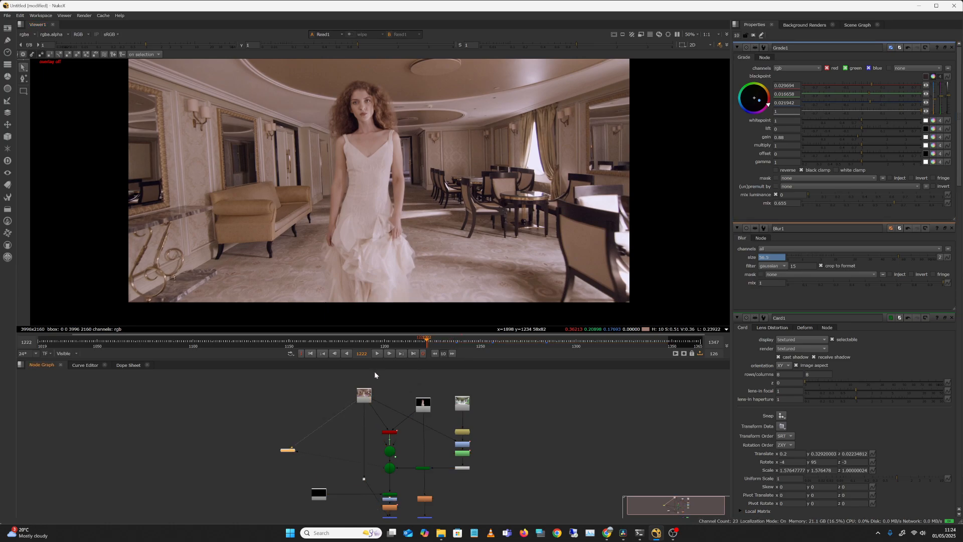
click(394, 353)
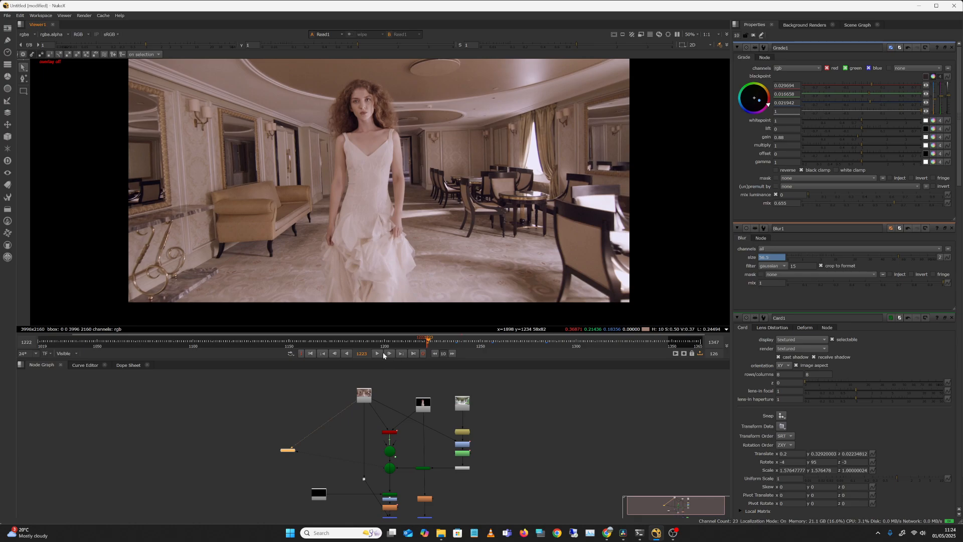
click(380, 354)
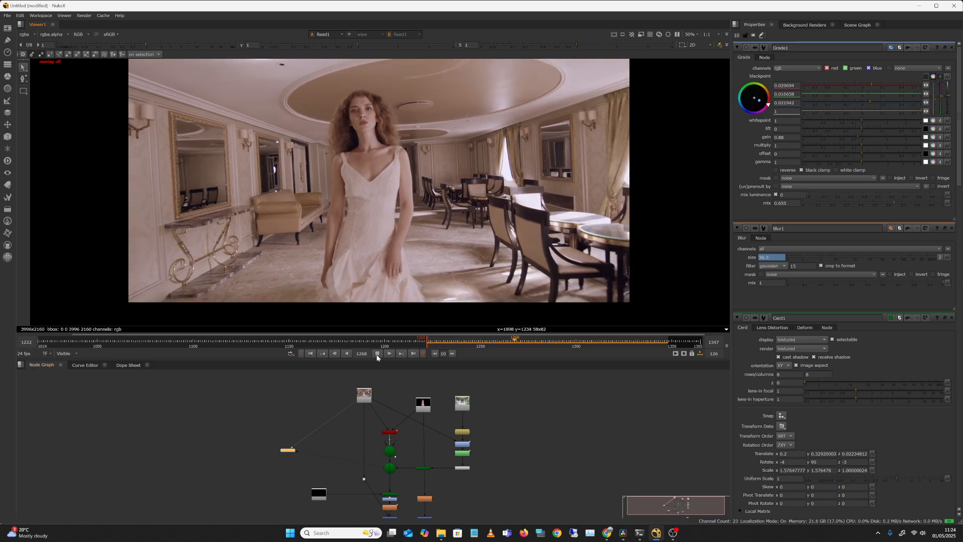
click(378, 353)
Show the Read3 door image in the viewer and review the node graph around it.
click(461, 406)
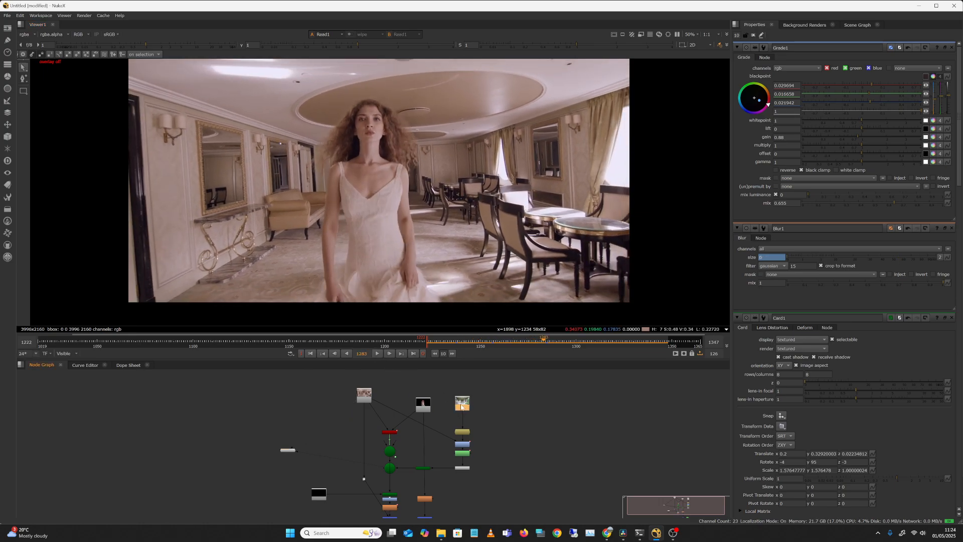
key(1)
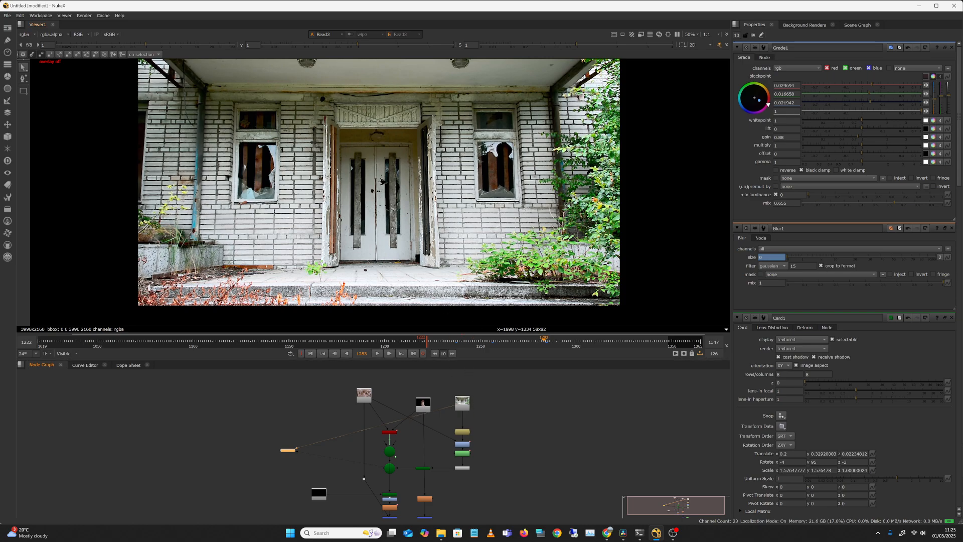
scroll(532, 390, up, 5)
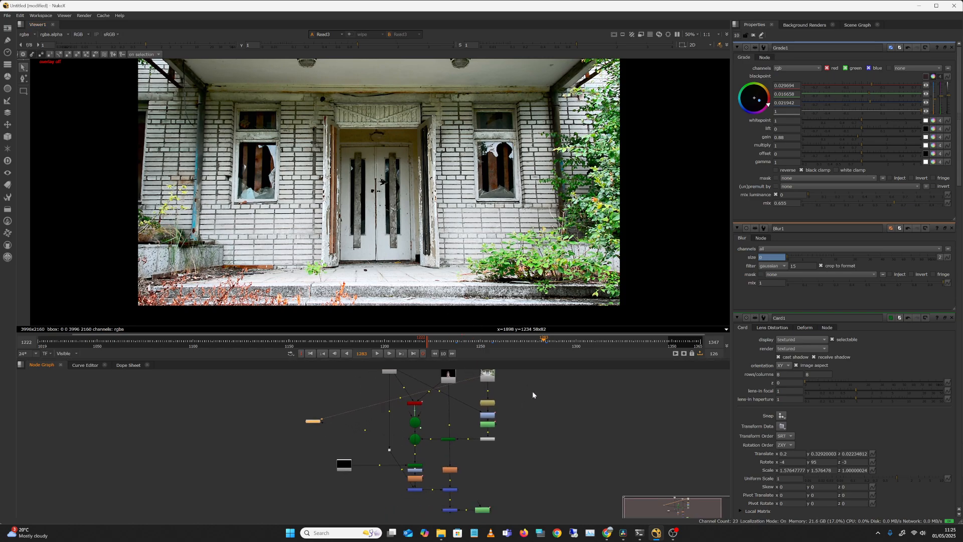
scroll(532, 395, down, 3)
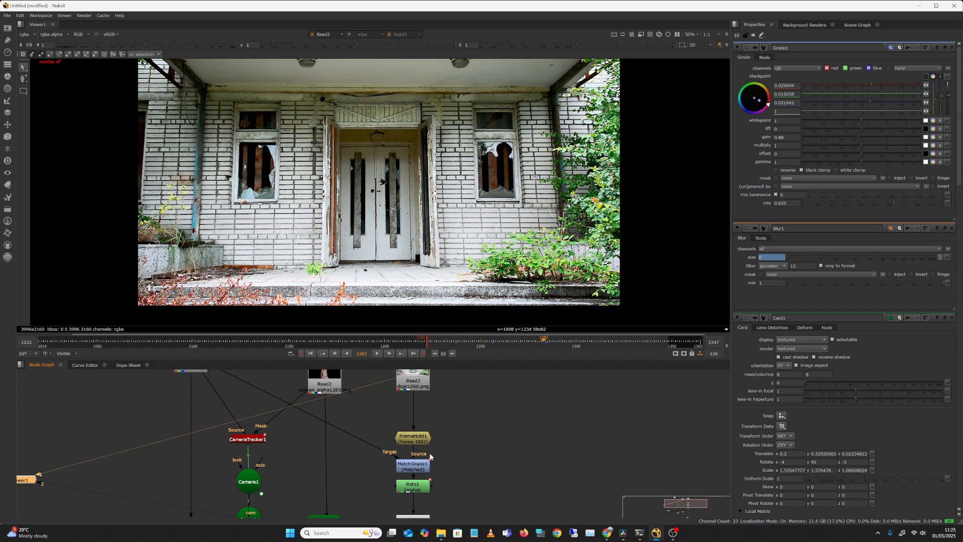
Compare the MatchGrade1 output of the door image with the original Read1 footage in the viewer.
click(426, 439)
click(421, 466)
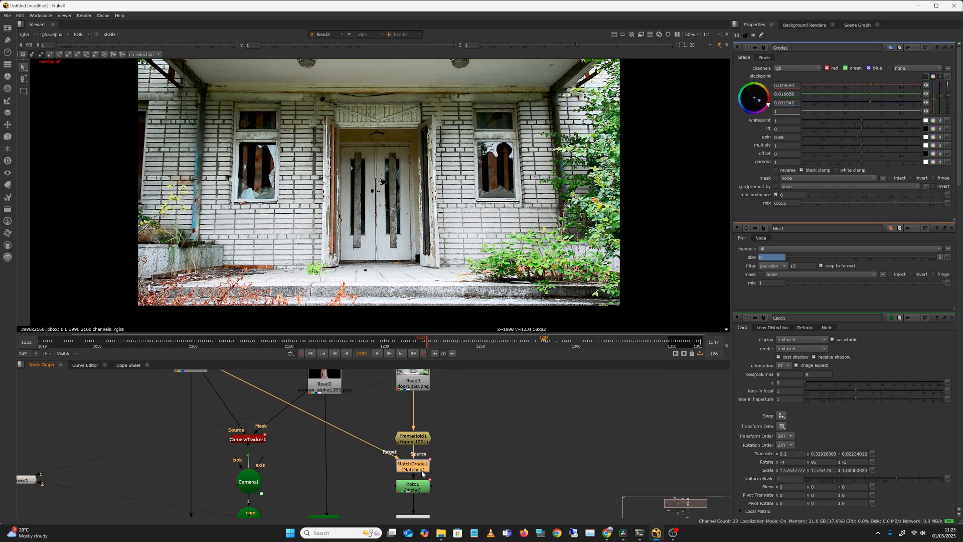
key(1)
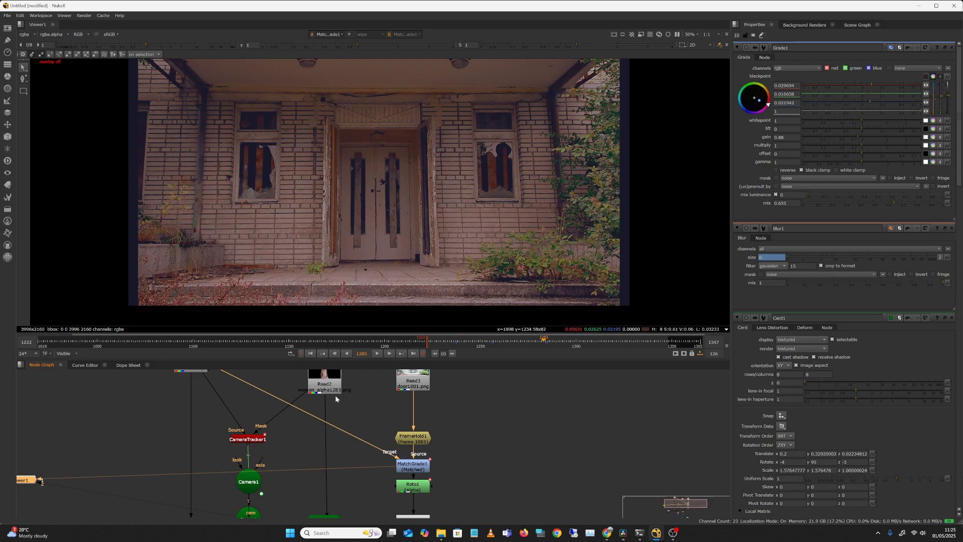
mouse_move(360, 400)
middle_down()
mouse_move(389, 460)
mouse_move(354, 399)
middle_up()
click(226, 380)
key(1)
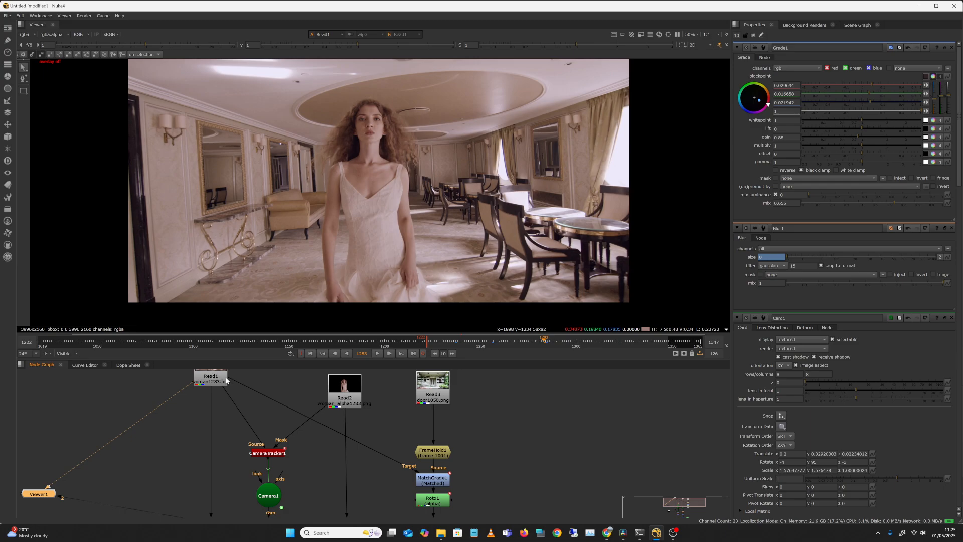
click(432, 480)
key(1)
View the Roto1 output, check its alpha channel for the doorway cutout, and return to the colour channels.
middle_drag(526, 453, 510, 413)
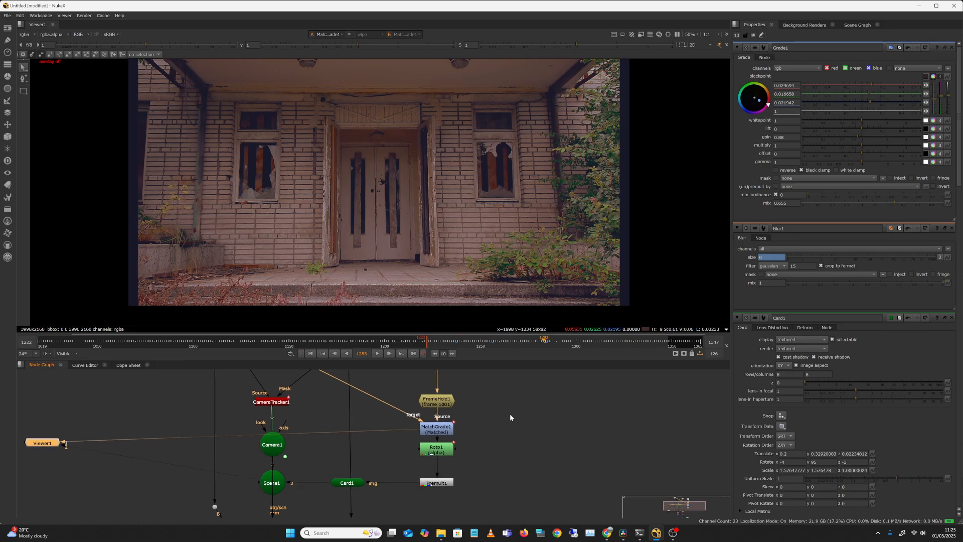
click(446, 454)
key(1)
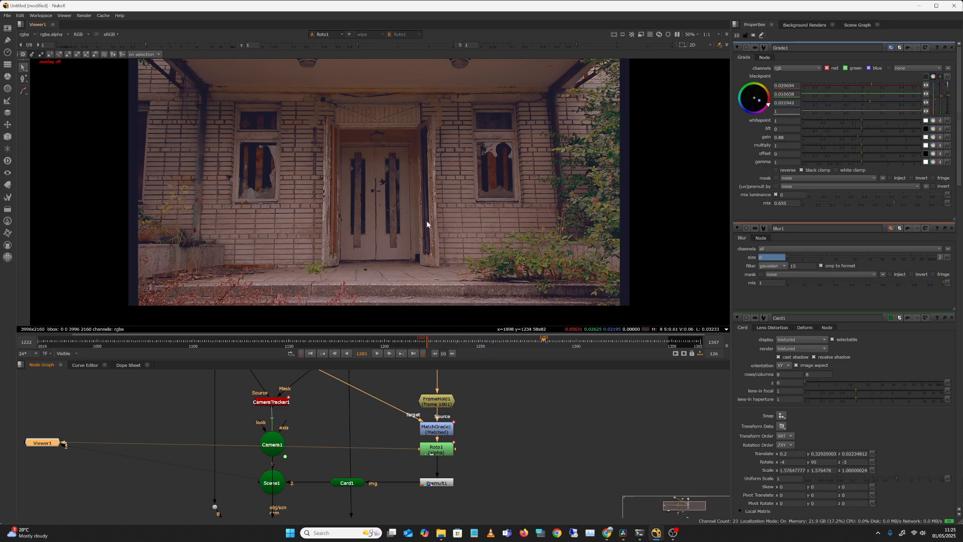
key(a)
key(a)
key(a)
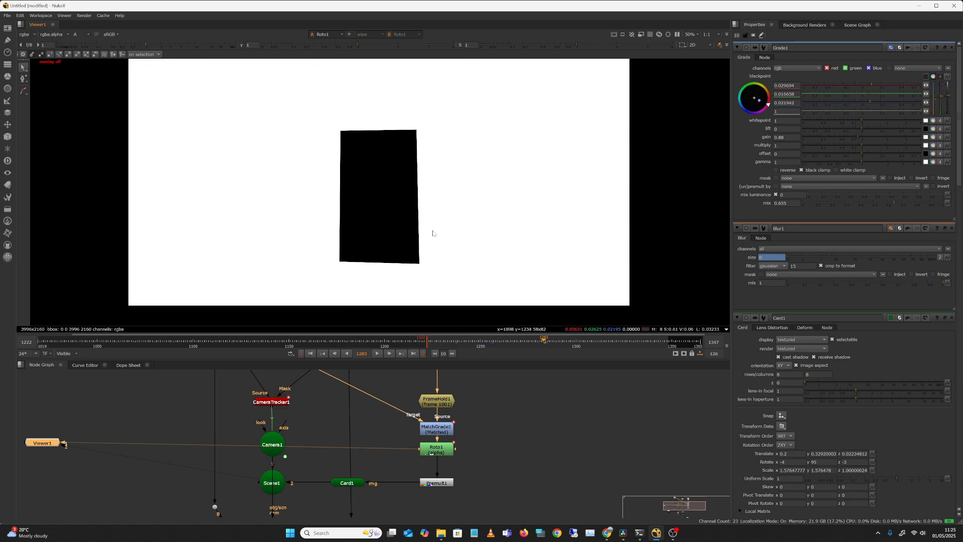
key(a)
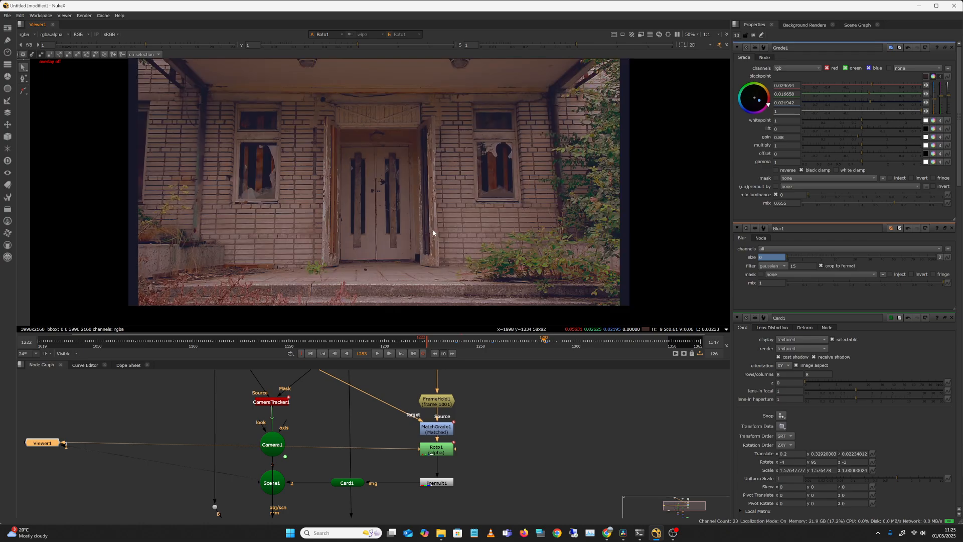
Open the Roto1 properties and display the BezierCusped1 shape outline over the doorway.
double_click(442, 451)
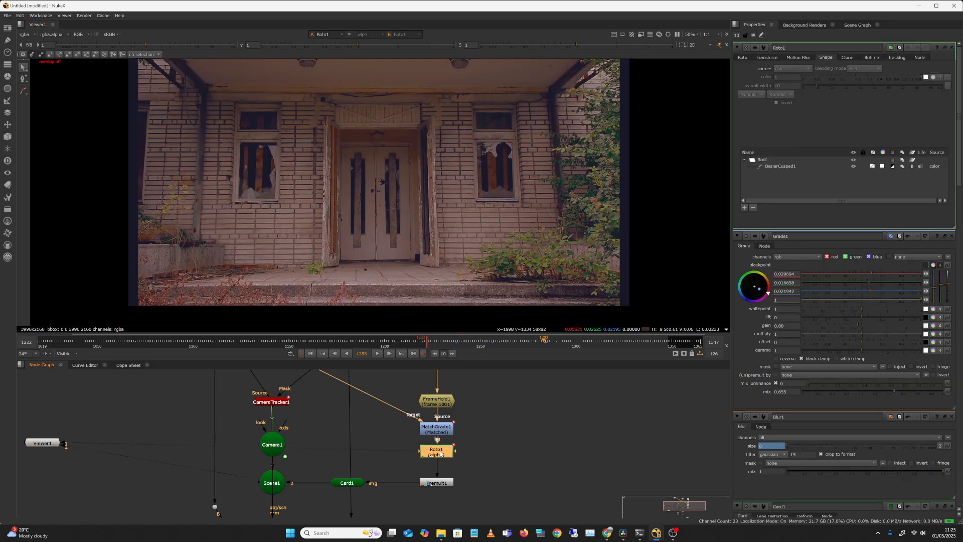
click(800, 167)
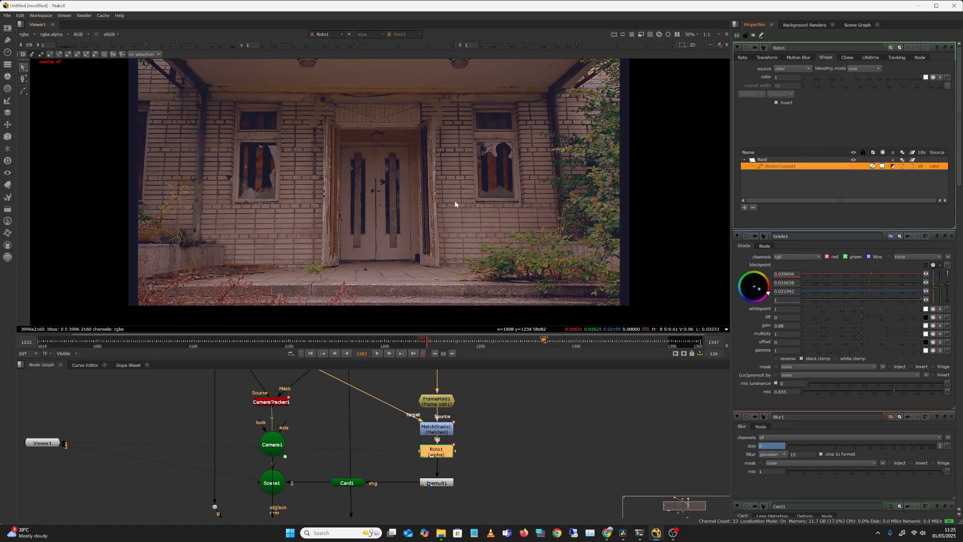
key(o)
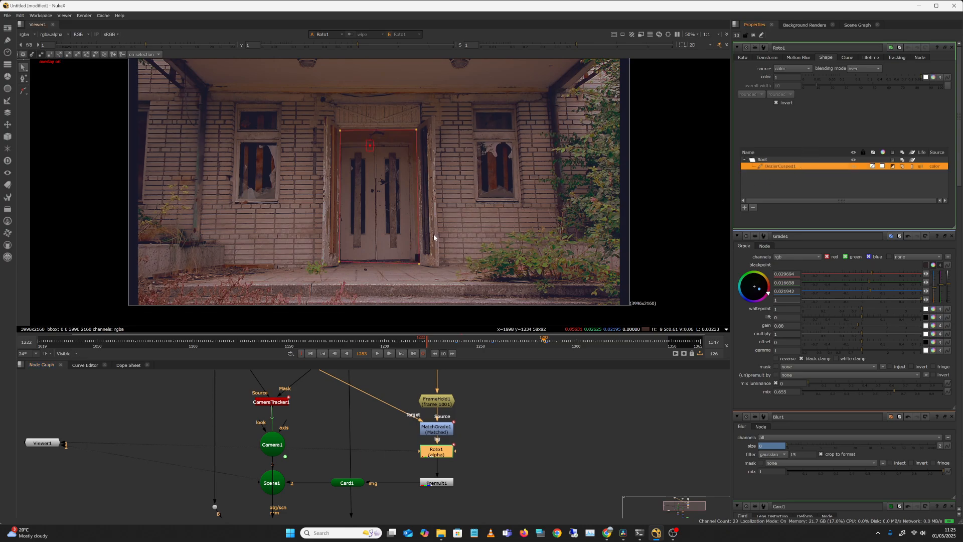
View the Premult1 output to inspect the cut-out doorway.
middle_drag(487, 429, 491, 388)
click(452, 443)
key(1)
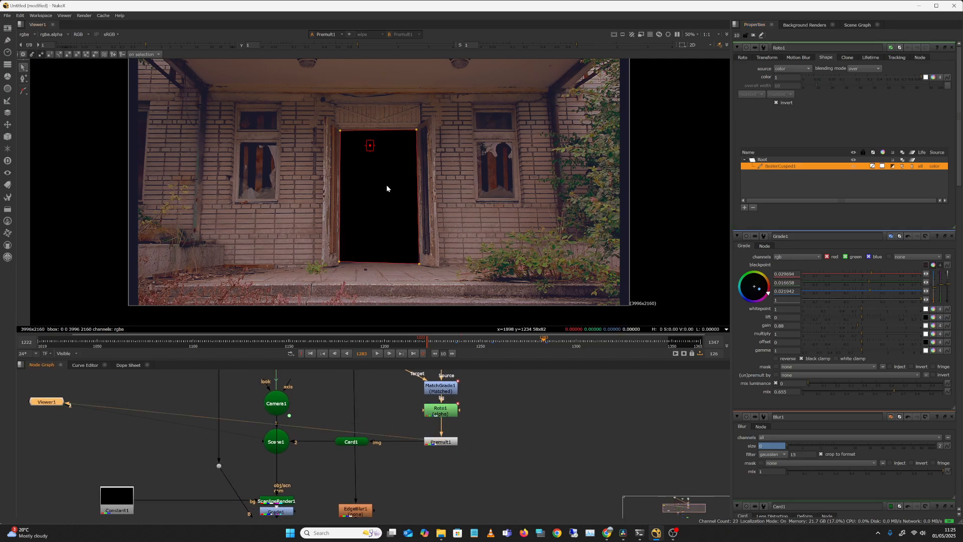
View Scene1 in the 3D viewer to inspect the textured card's placement in space.
click(357, 443)
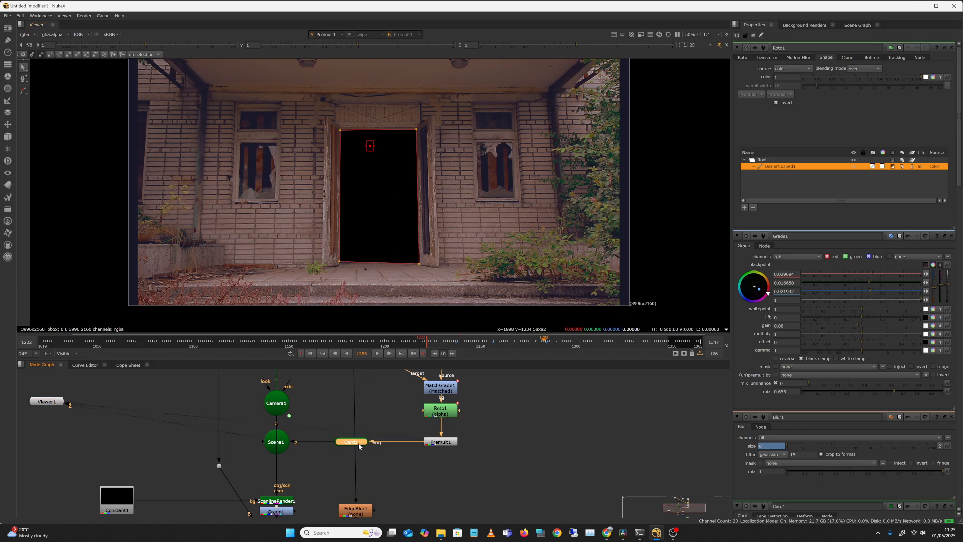
click(283, 413)
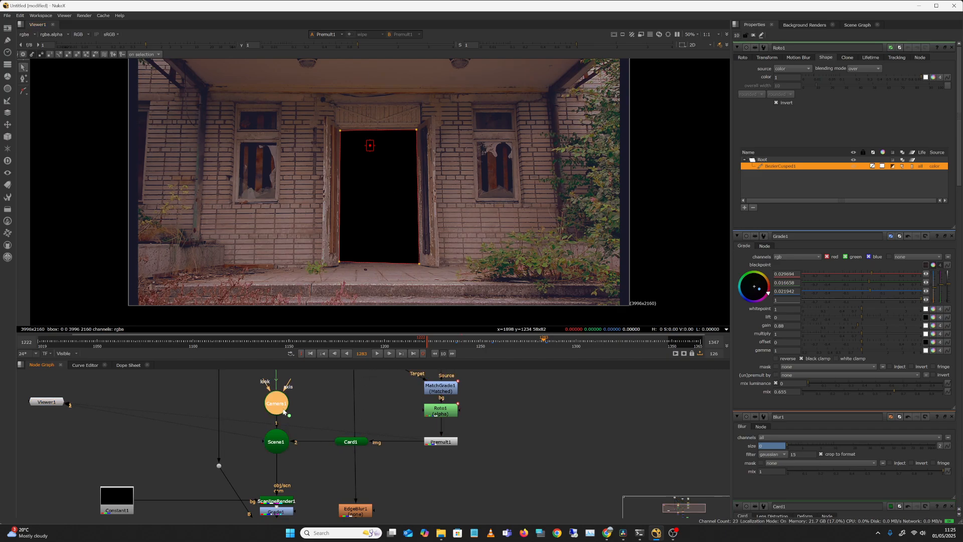
click(276, 442)
key(1)
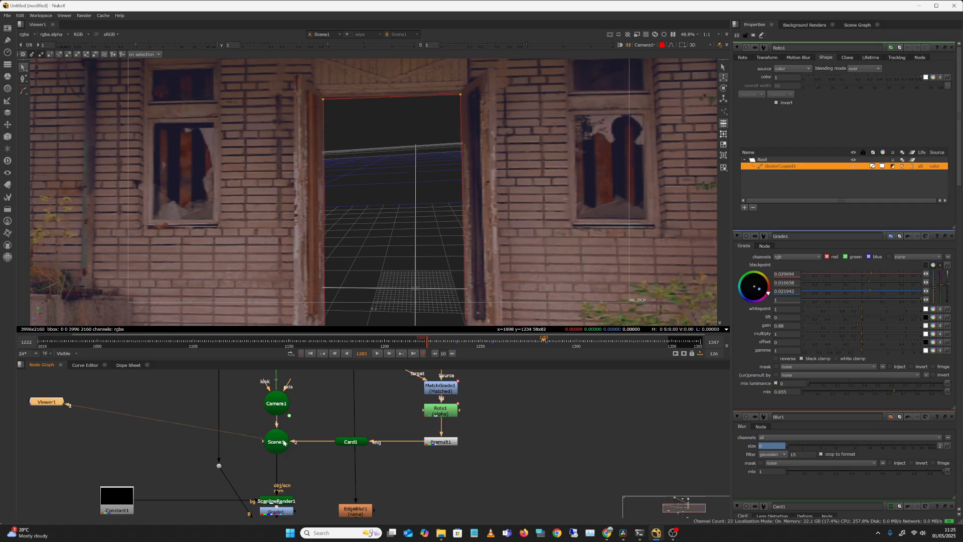
middle_drag(555, 164, 538, 206)
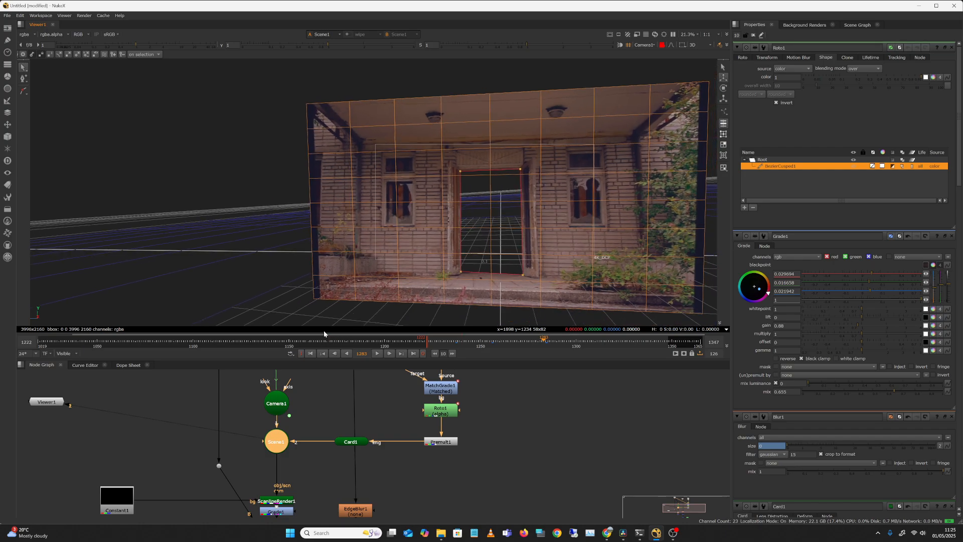
Scrub to frame 1265 and inspect the card through the Camera1 view.
click(452, 342)
drag(458, 345, 509, 342)
click(663, 45)
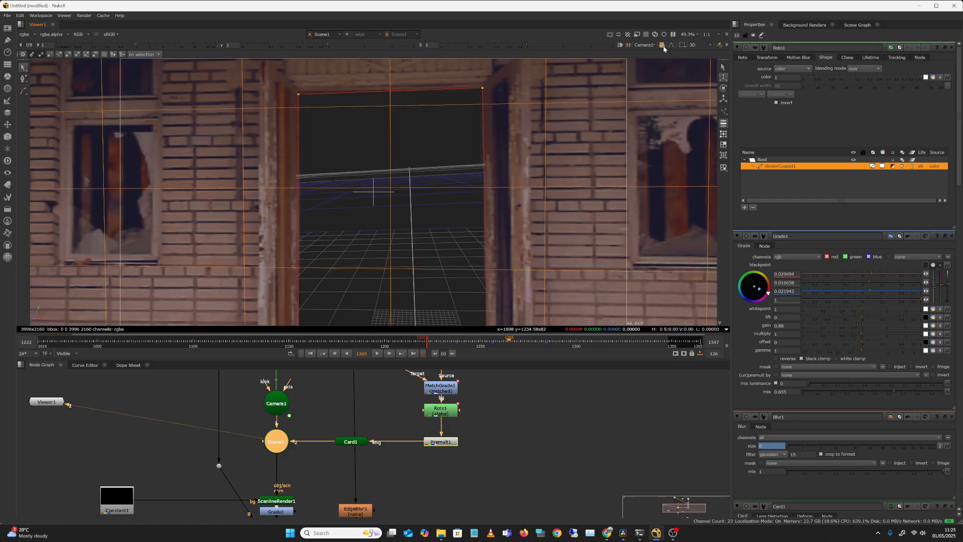
View Camera1, clear all open node properties, and scrub through the timeline to check the tracked camera motion.
click(285, 400)
key(1)
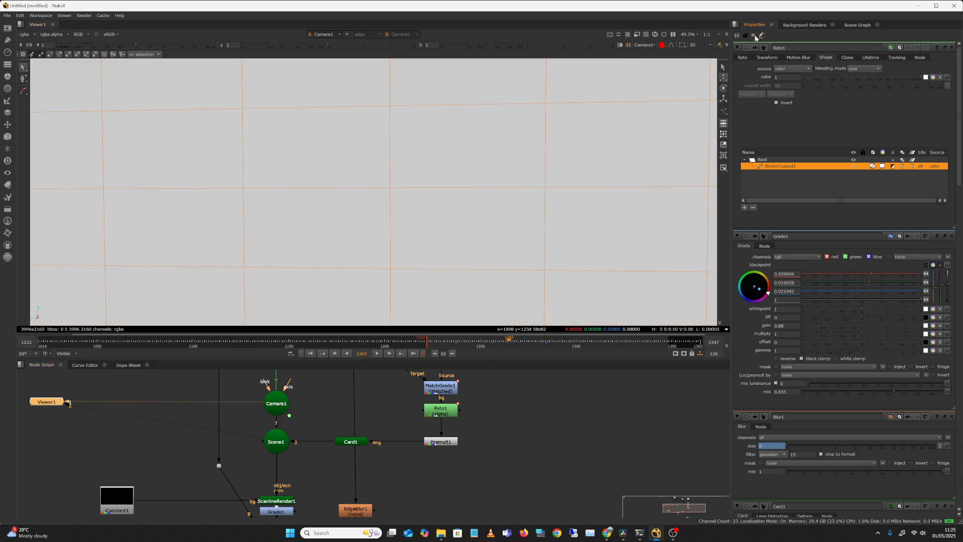
click(753, 36)
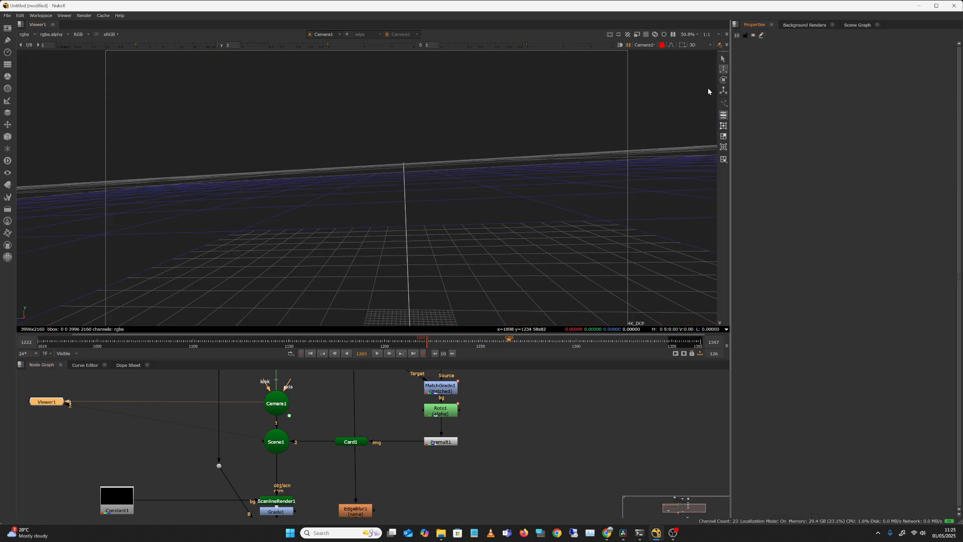
click(444, 343)
drag(443, 343, 690, 341)
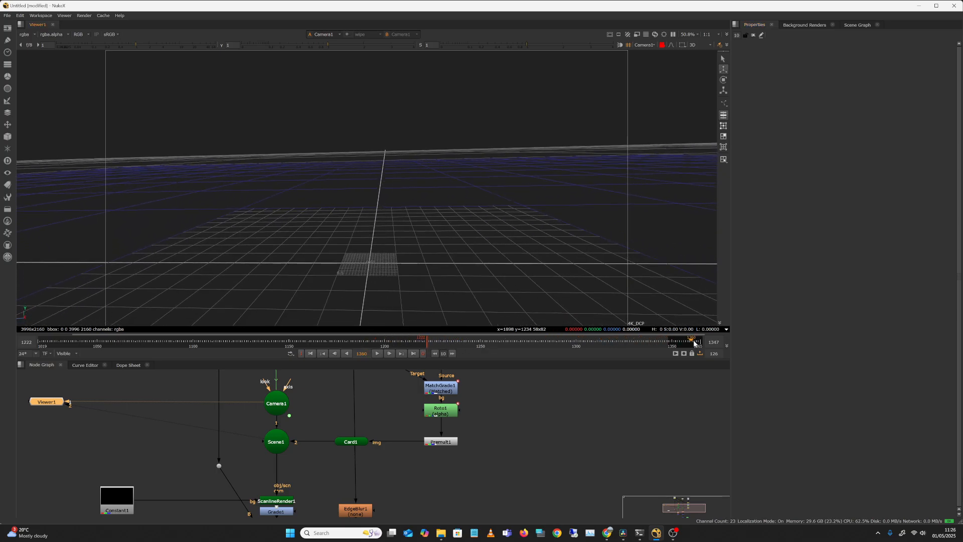
View Scene1 with the card again and scrub between frames 1230 and 1277 to check the card against the camera move.
click(281, 437)
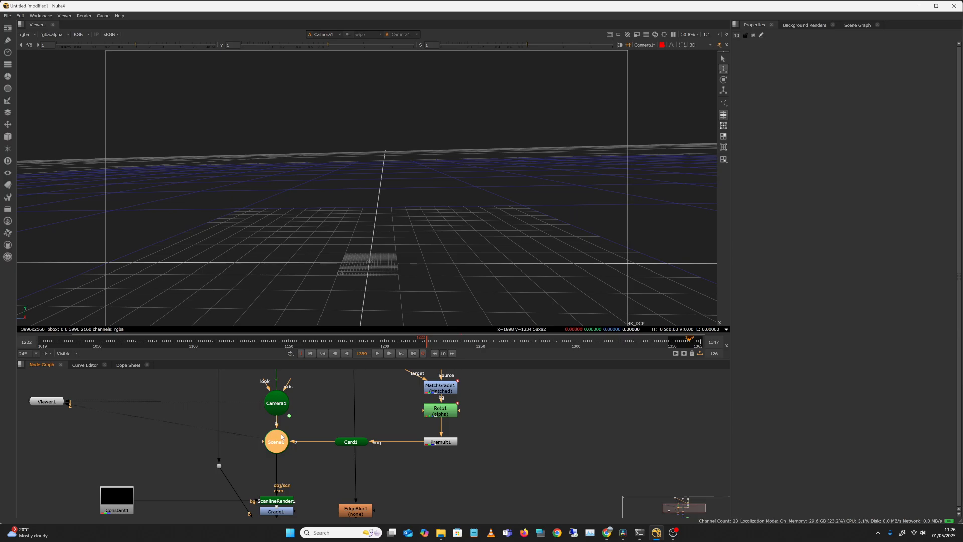
click(346, 446)
click(346, 443)
click(281, 443)
key(1)
drag(526, 341, 440, 349)
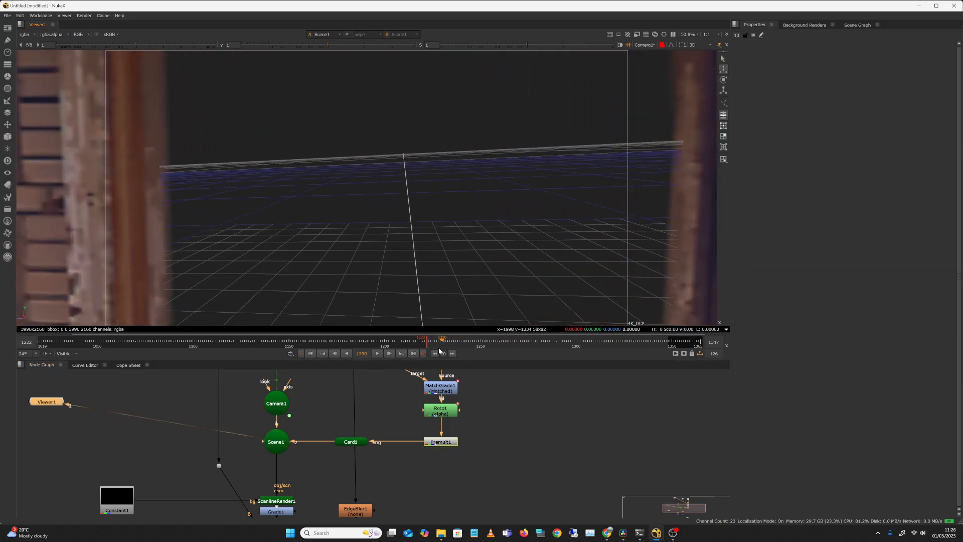
click(525, 341)
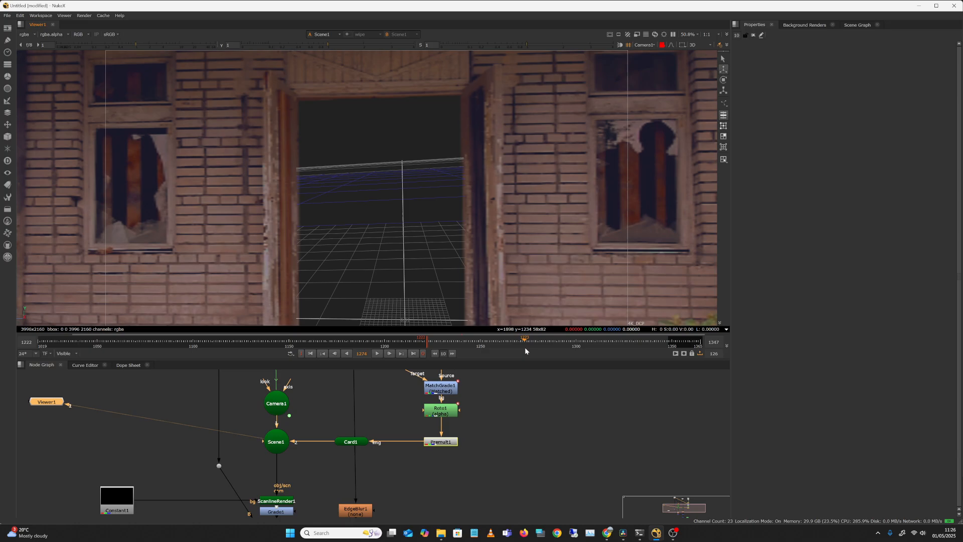
drag(524, 347, 531, 350)
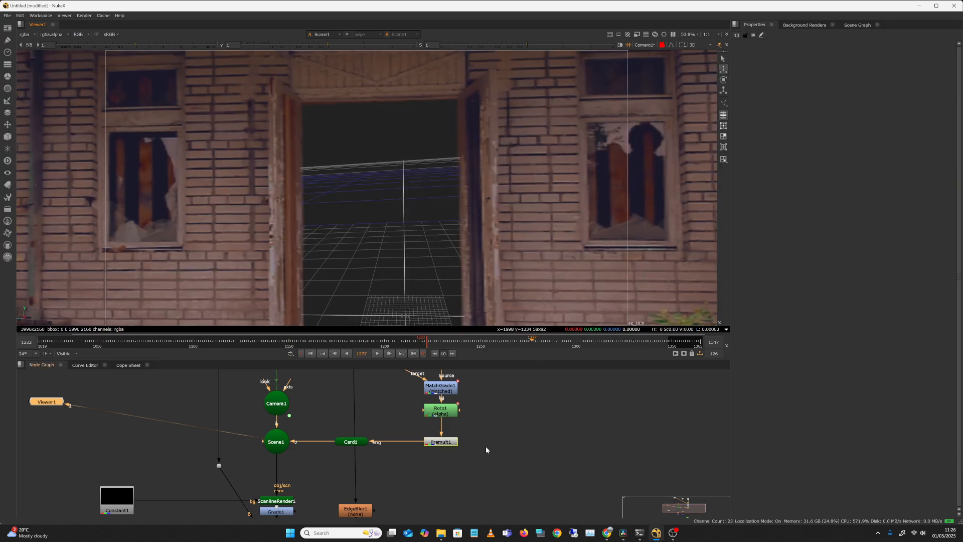
Connect the viewer to the ScanlineRender1 node.
middle_drag(490, 480, 523, 426)
click(320, 444)
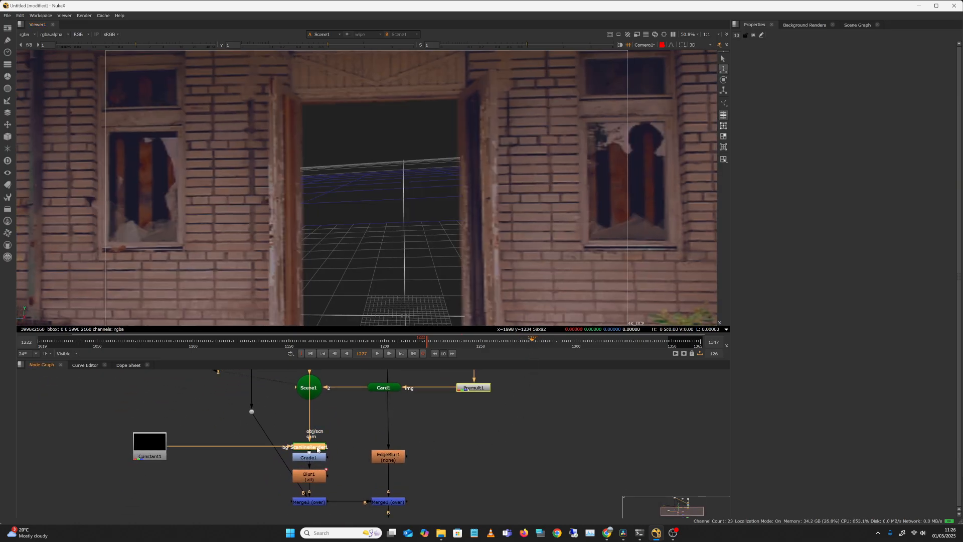
key(1)
Create a Blur node and place it unconnected in the empty graph area beside EdgeBlur1.
key(Tab)
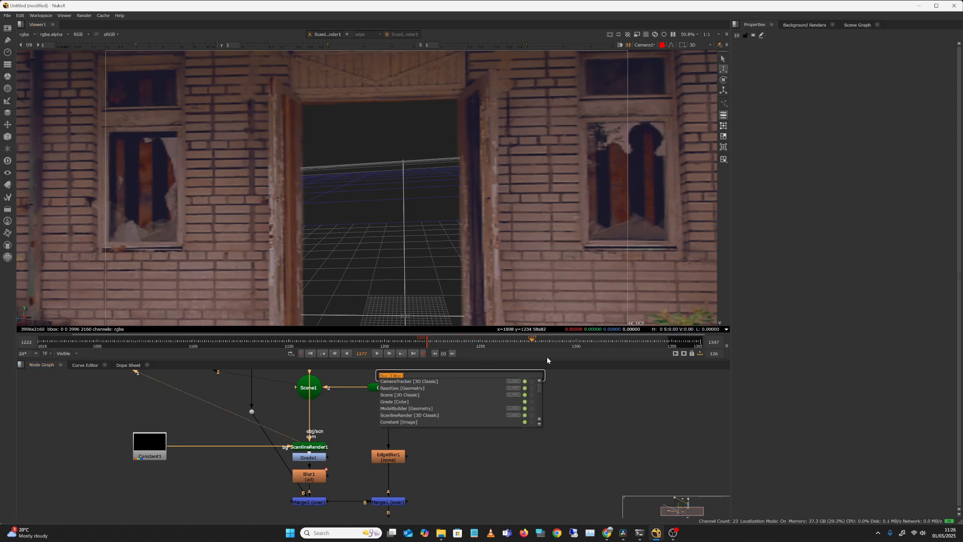
key(Return)
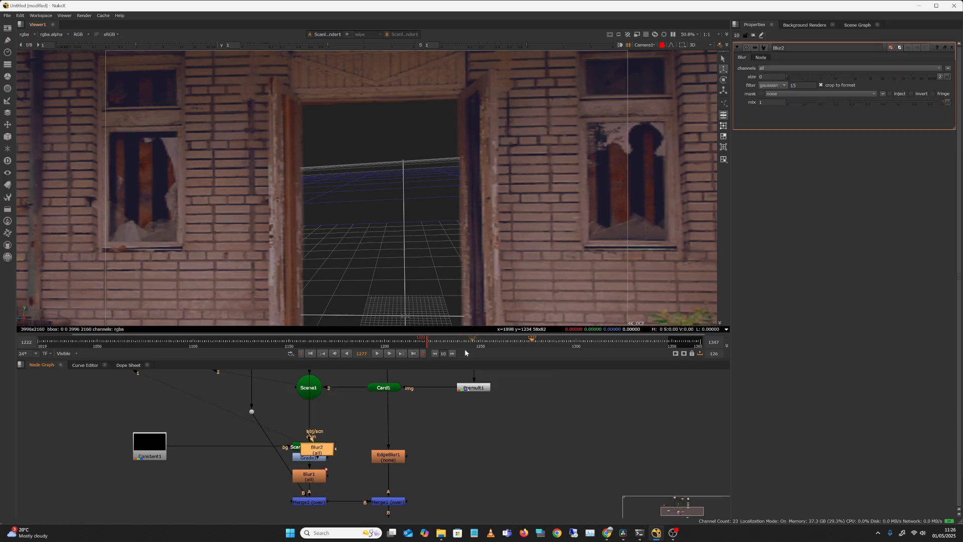
drag(333, 448, 516, 444)
Create another unconnected Blur node beside the ScanlineRender1 node.
click(323, 448)
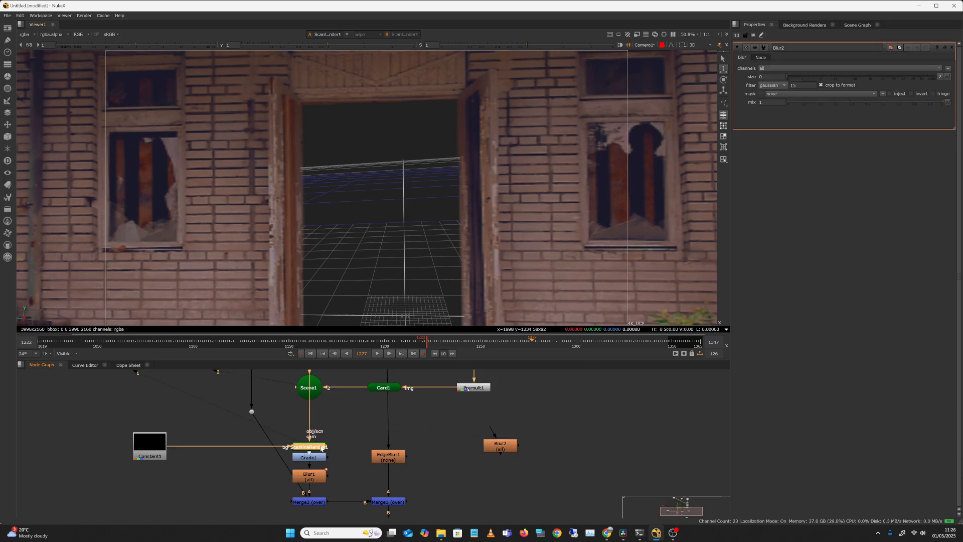
key(Tab)
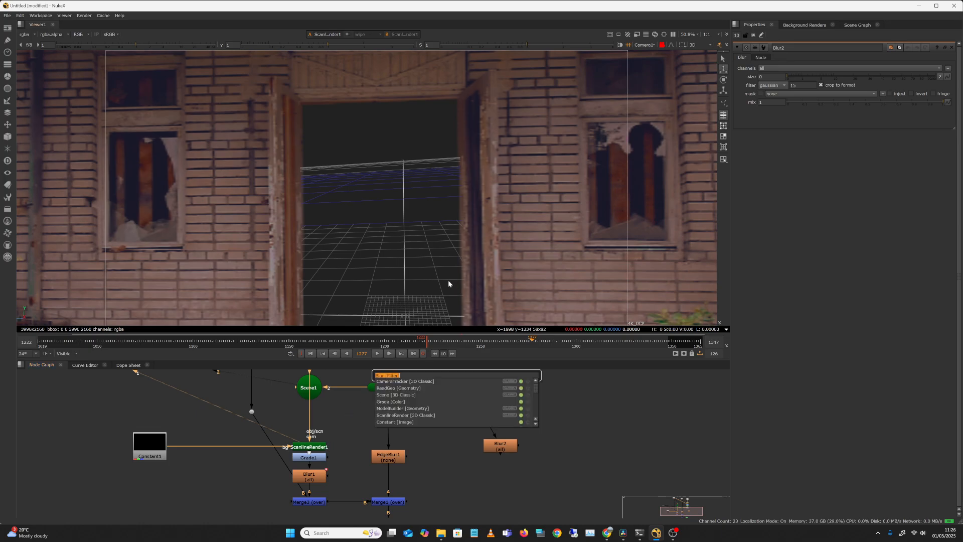
key(Return)
Scrub the 2D render of ScanlineRender1 to frame 1340 and move the new Blur node into the empty area beside EdgeBlur1.
key(Tab)
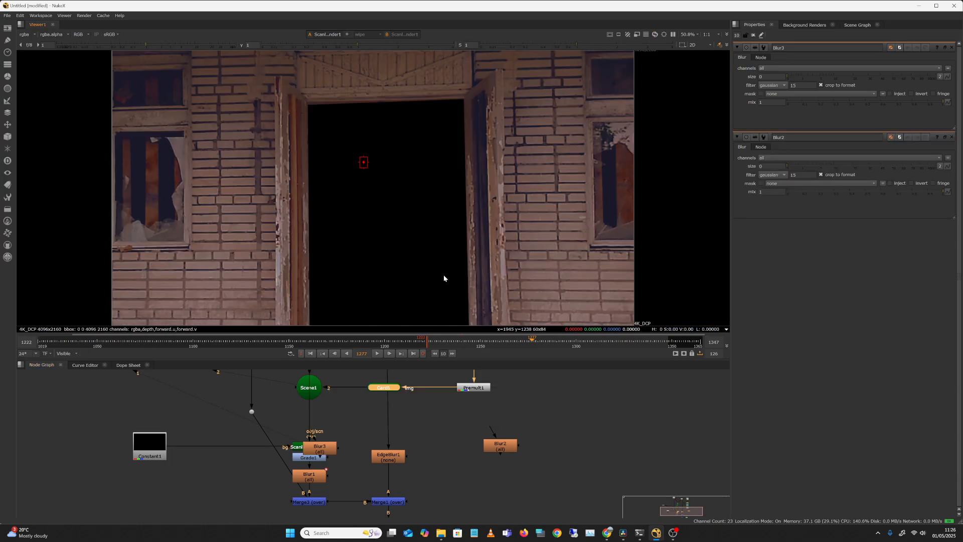
click(442, 346)
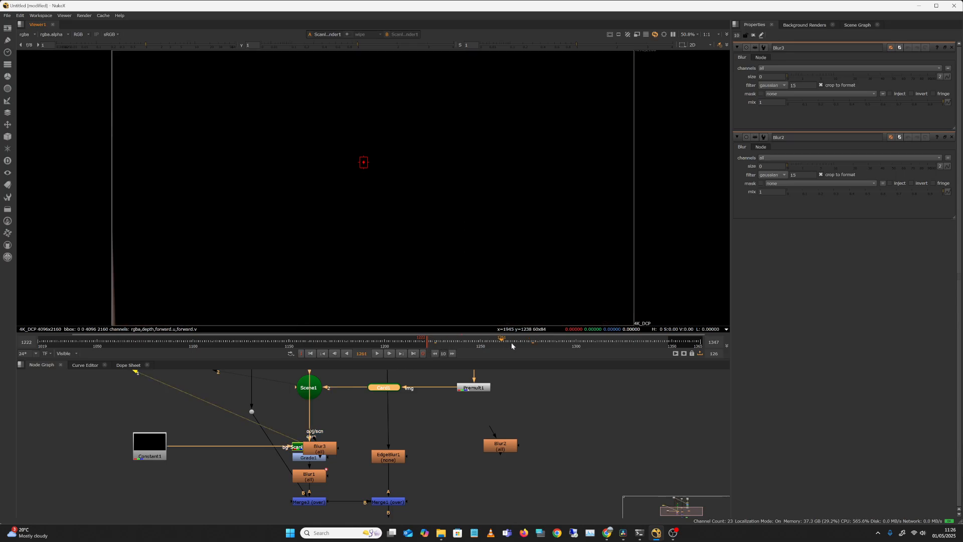
drag(613, 341, 652, 340)
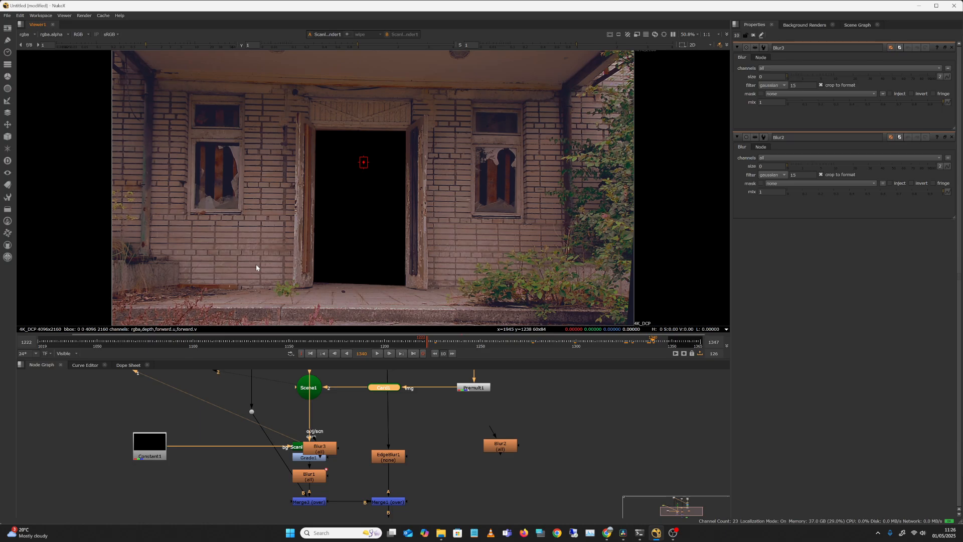
drag(324, 447, 444, 431)
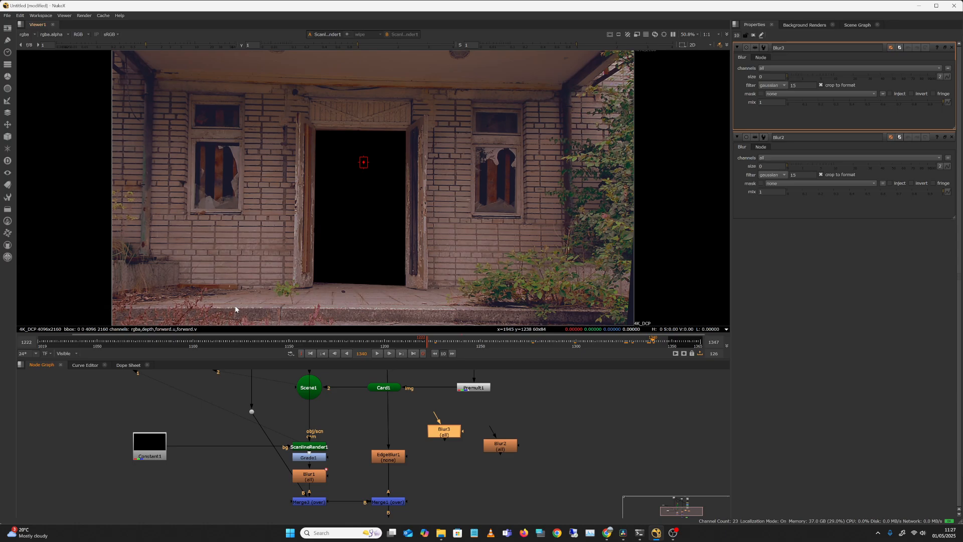
View the Grade1 output and the Blur1 output in turn, scrubbing to frame 1319 to check the graded and softened card.
click(320, 460)
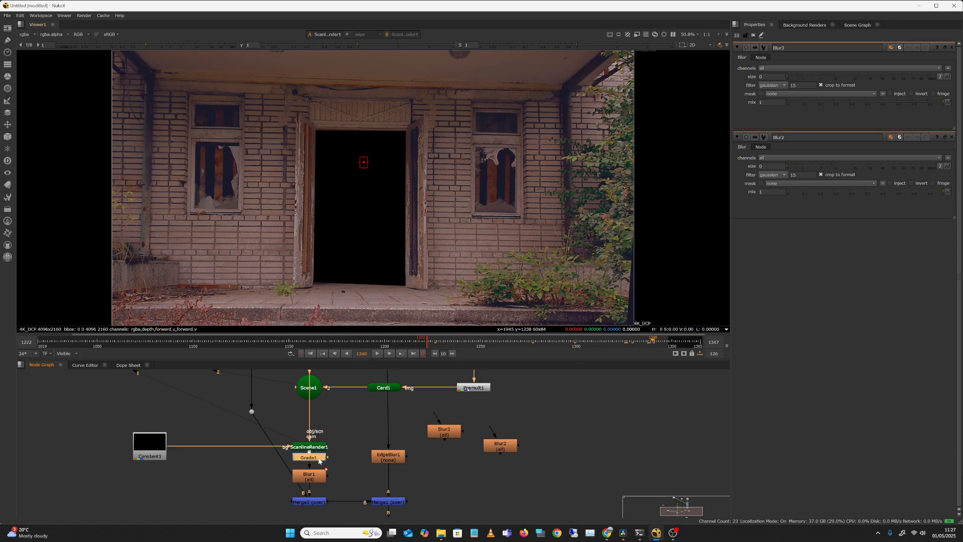
key(1)
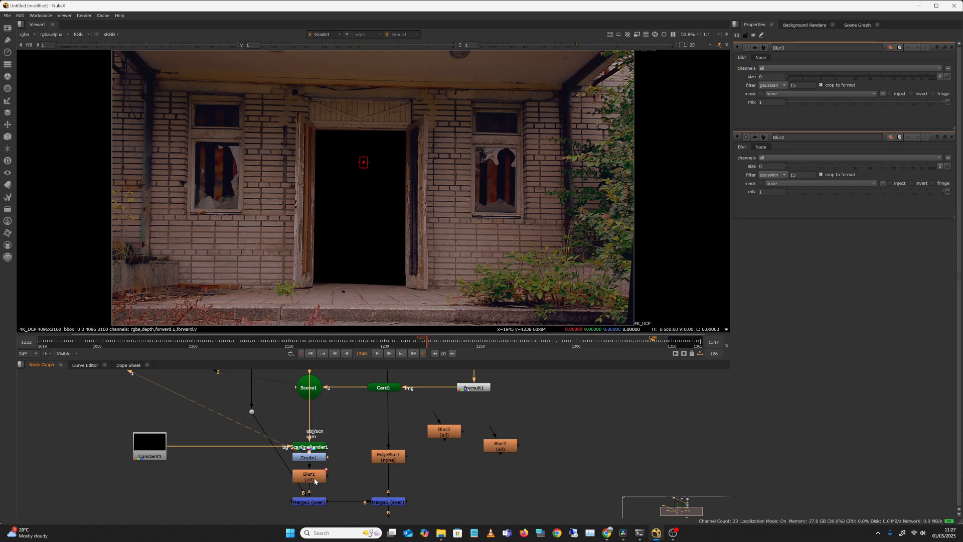
click(316, 479)
key(1)
drag(460, 345, 615, 344)
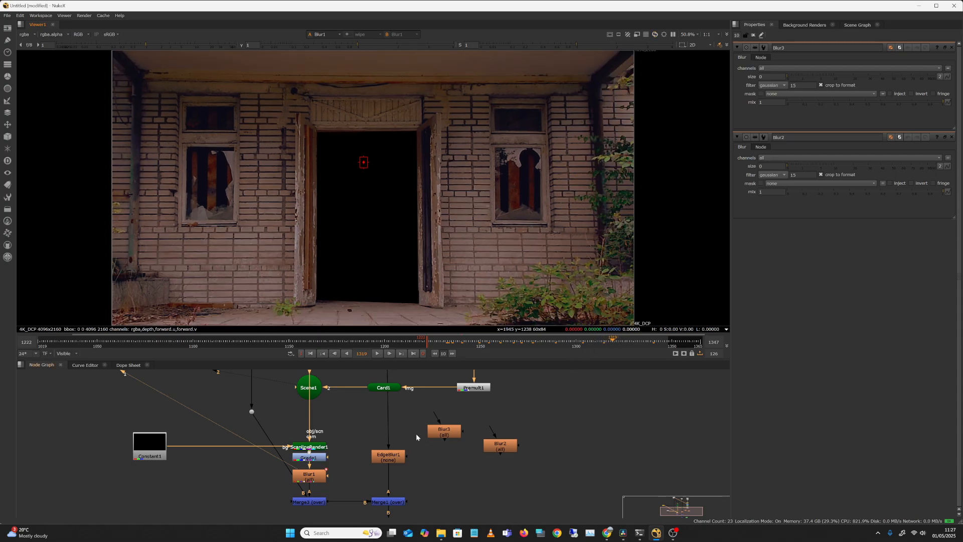
Open the Card1 properties, view Merge3, and scrub between frames 1249 and 1308 to check the card over the footage.
double_click(392, 391)
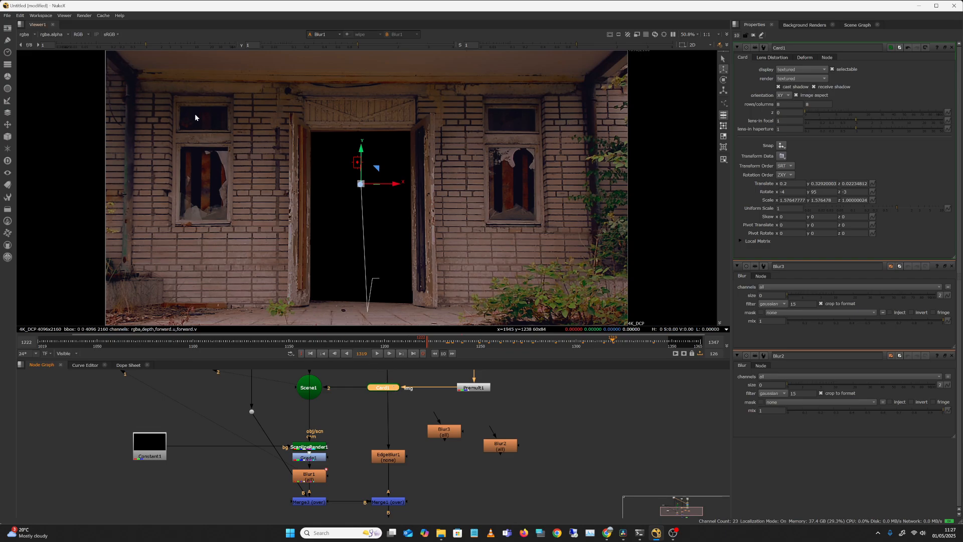
middle_drag(334, 478, 344, 438)
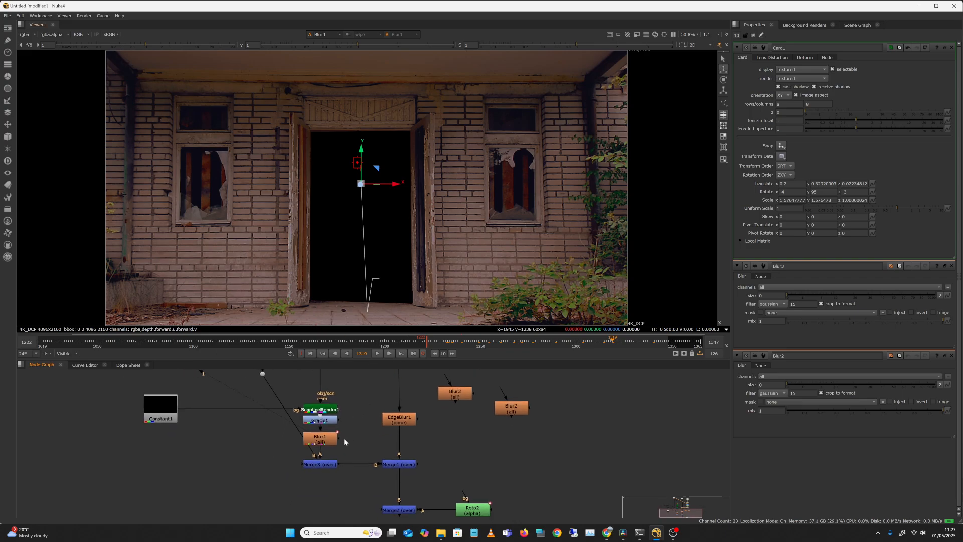
click(329, 464)
key(1)
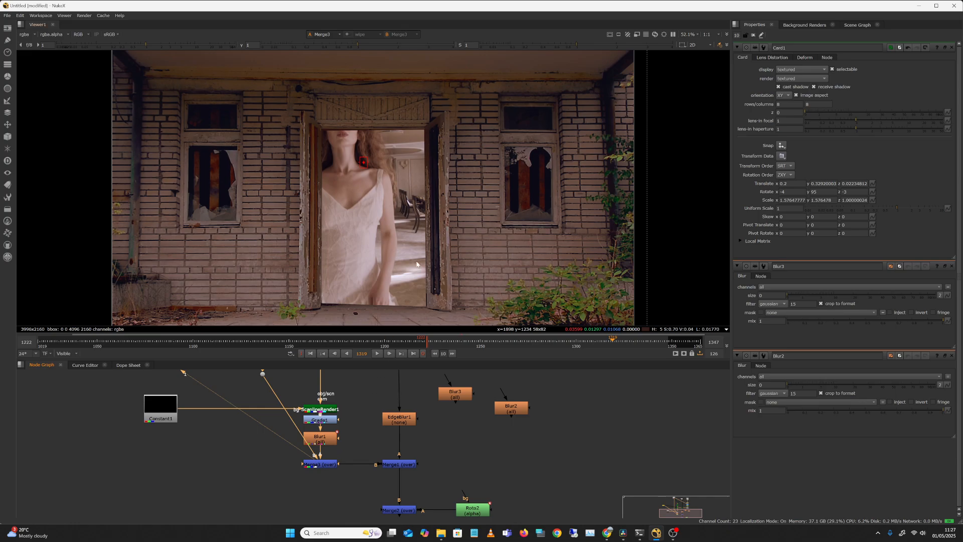
click(446, 343)
drag(446, 346, 478, 346)
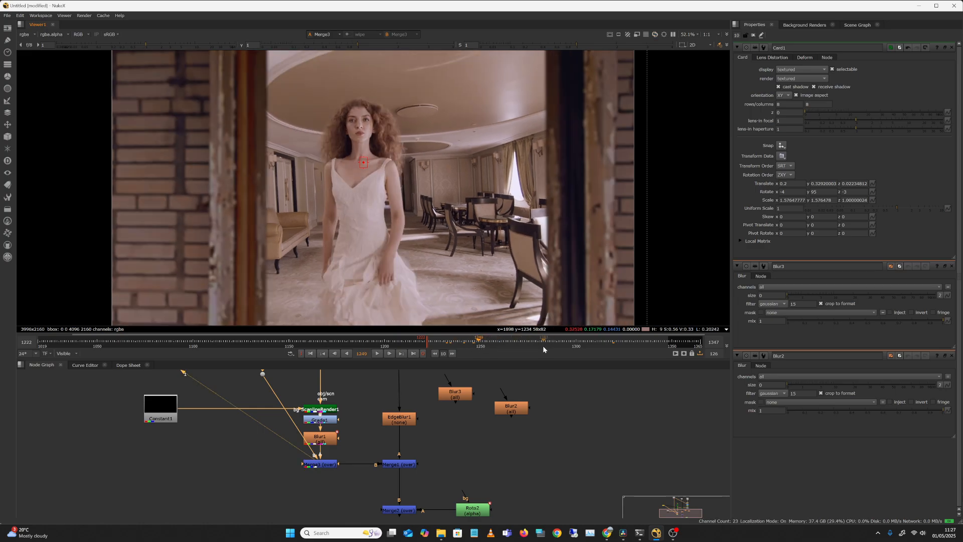
click(551, 345)
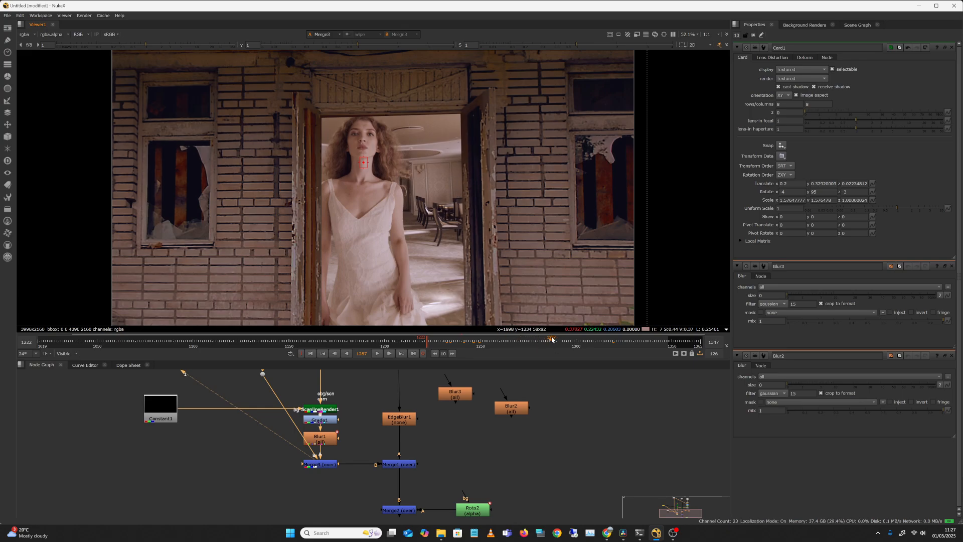
drag(551, 340, 591, 341)
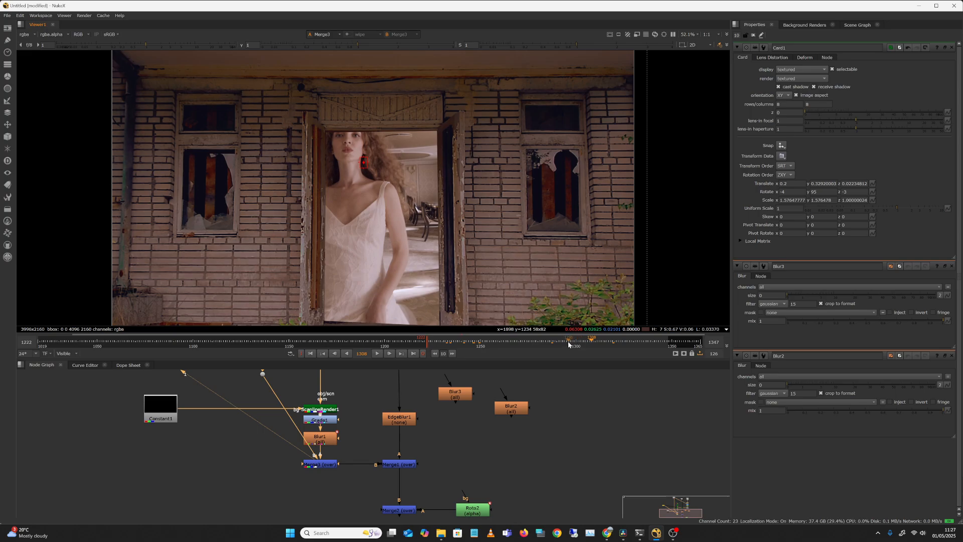
click(568, 341)
View Read2 with the cut-out woman and scrub to frame 1318 to check her alpha footage.
middle_drag(387, 382, 388, 448)
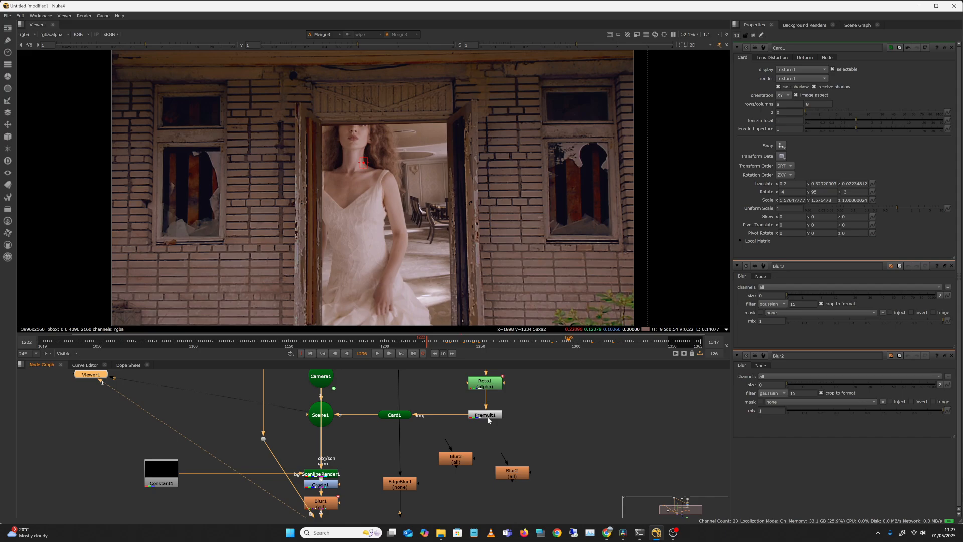
middle_drag(486, 416, 503, 381)
middle_drag(472, 428, 481, 508)
middle_drag(475, 394, 435, 368)
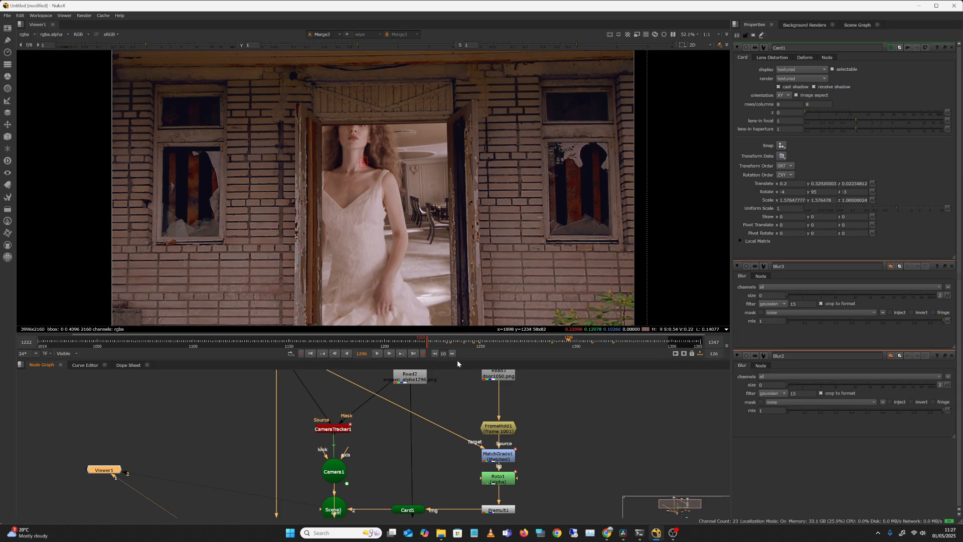
drag(457, 361, 455, 349)
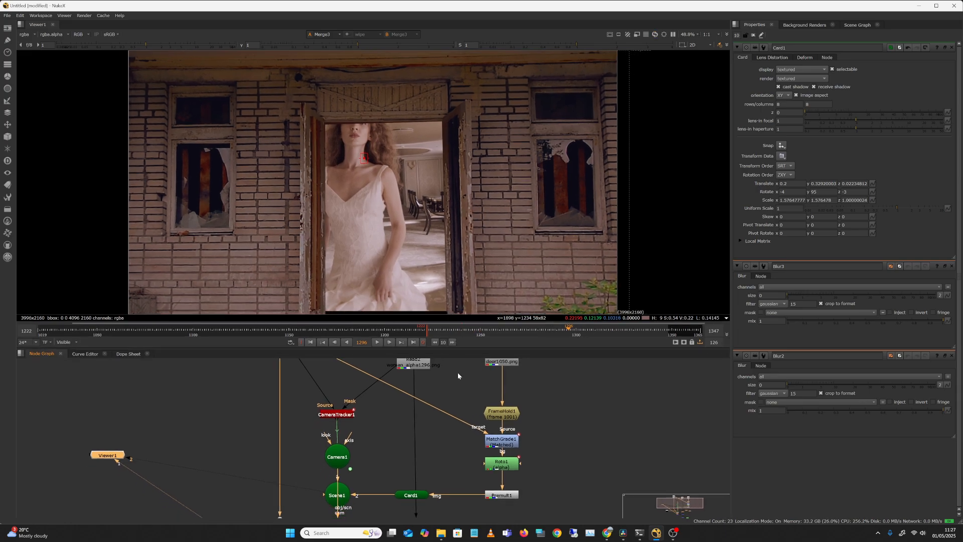
middle_drag(453, 388, 454, 407)
ctrl+shift+click(423, 372)
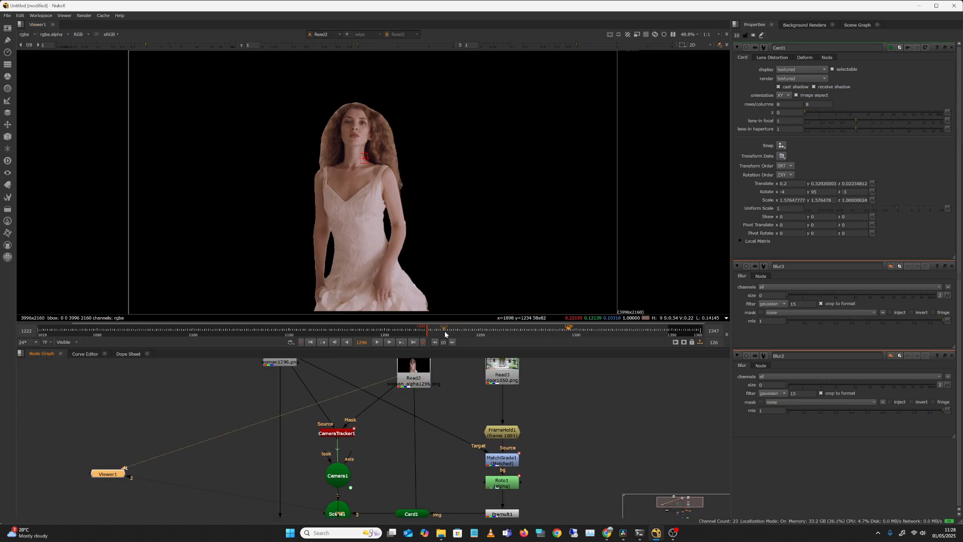
drag(468, 329, 611, 341)
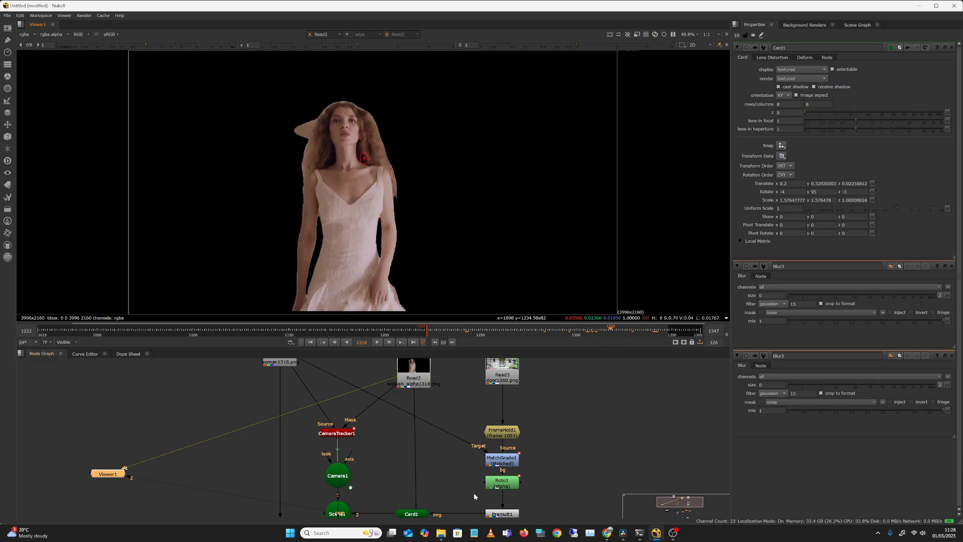
View the Merge1 and Merge2 outputs in turn and go to frame 1230 to check the woman over the doorway.
middle_drag(473, 492, 429, 375)
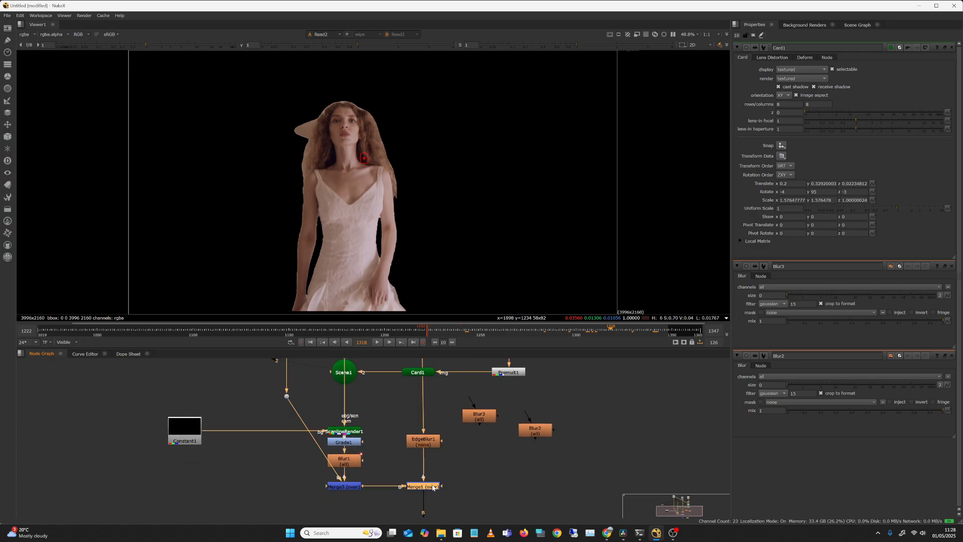
key(1)
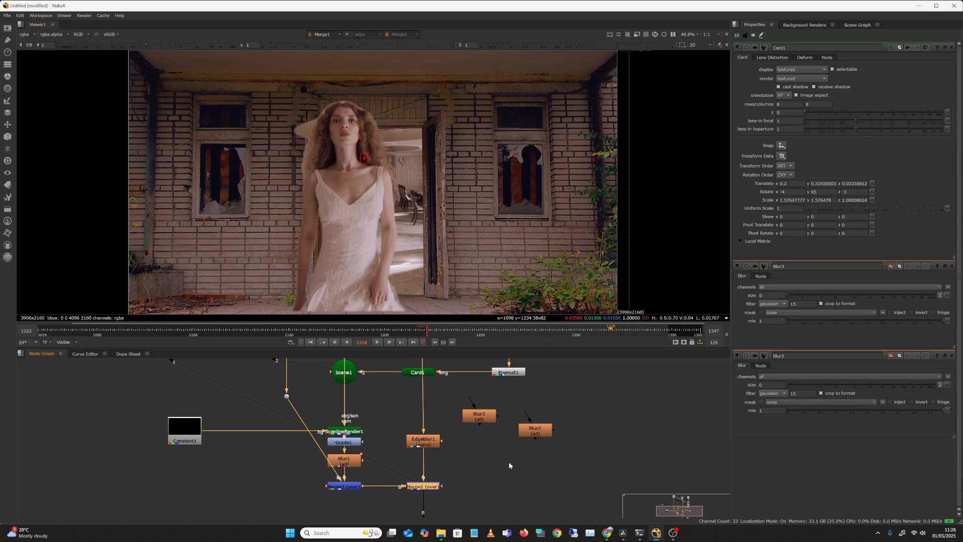
middle_drag(508, 465, 490, 377)
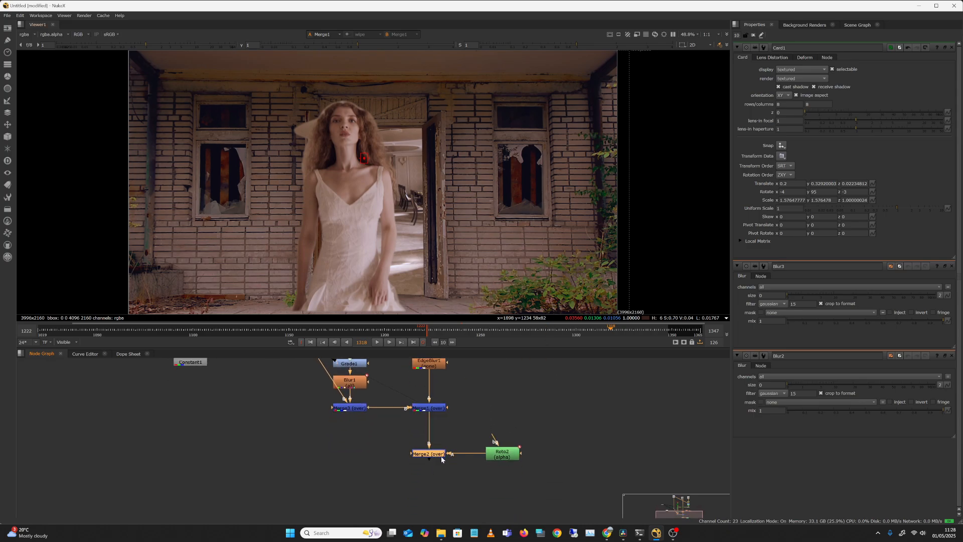
click(442, 331)
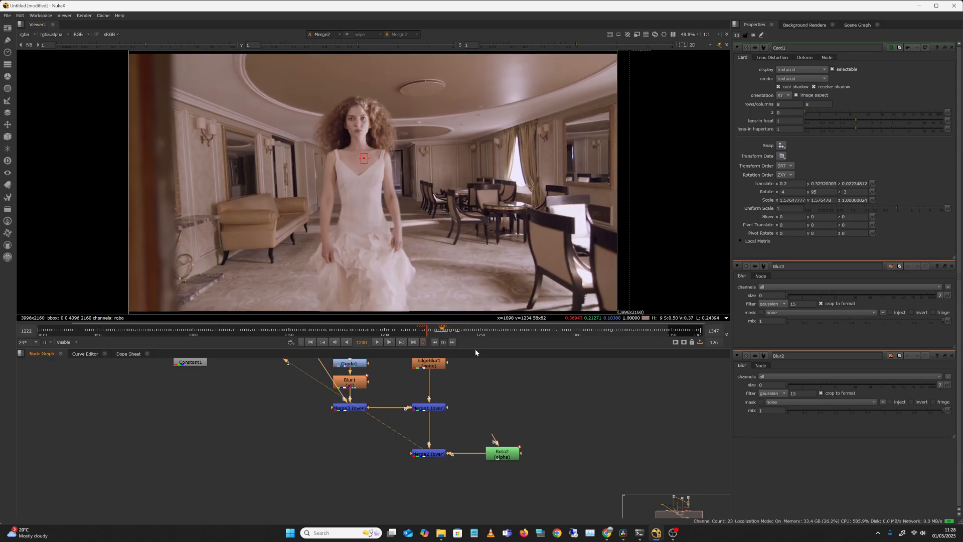
Enlarge the viewer and play back the Merge2 composite to review the final result.
drag(474, 348, 468, 411)
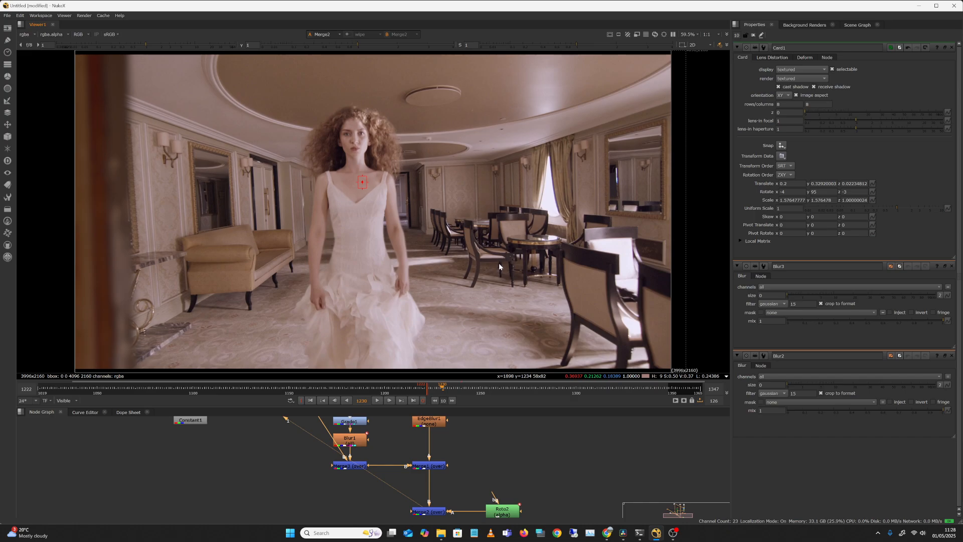
scroll(499, 260, down, 1)
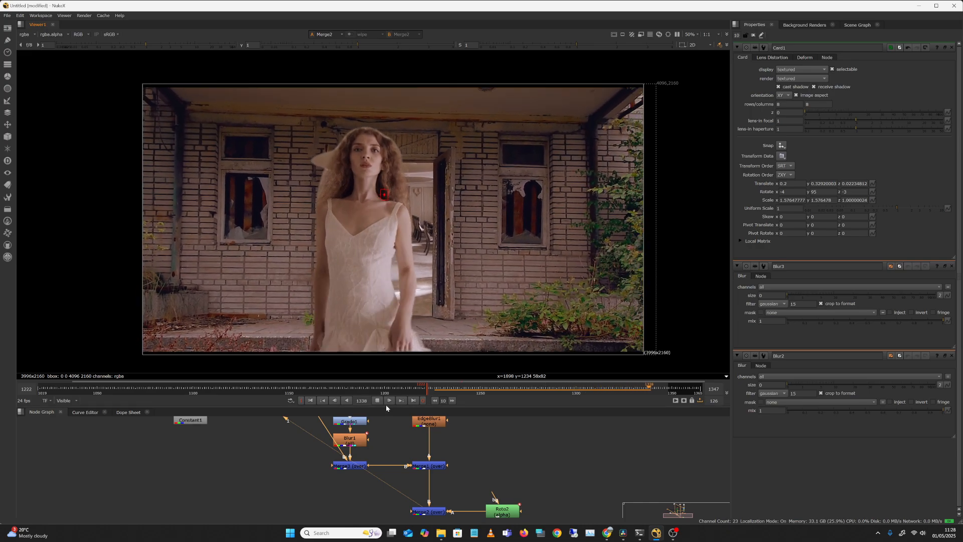
key(o)
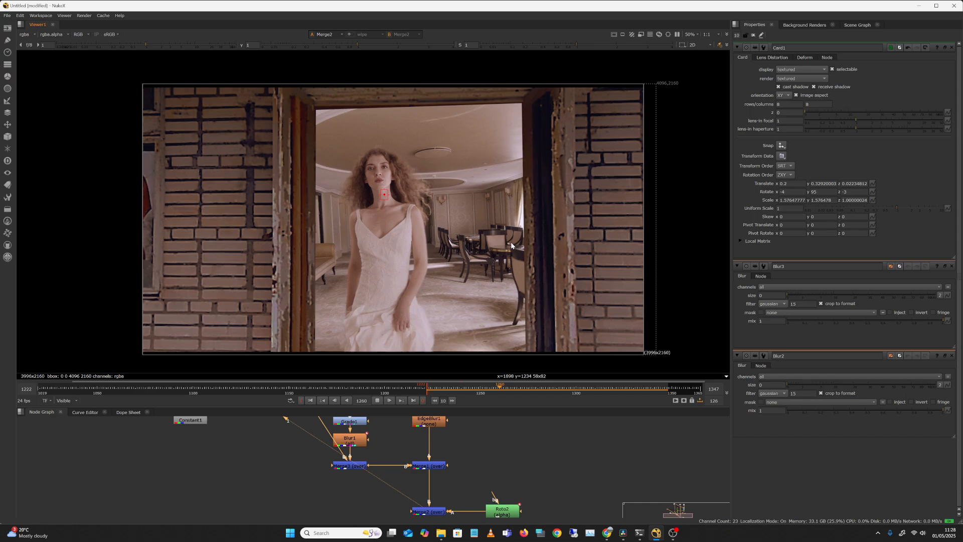